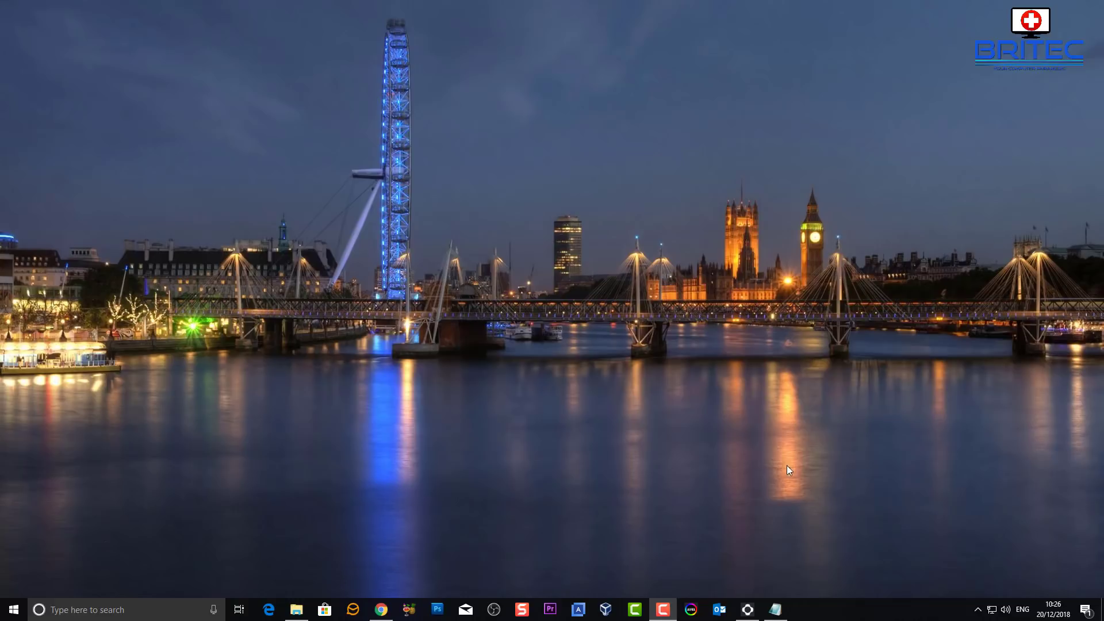
- Bring the NirSoft USBDeview page in Google Chrome to the front
left_click(381, 610)
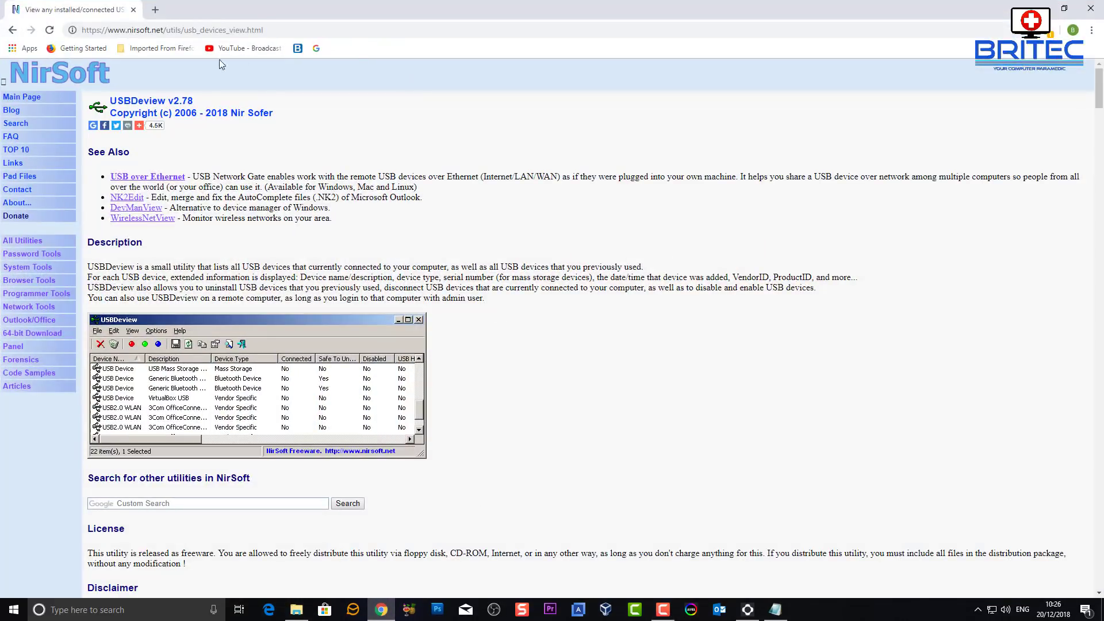
mouse_move(138, 128)
- Minimize Chrome, open the USBdeView folder and run USBDeview.exe as administrator
left_click(1037, 9)
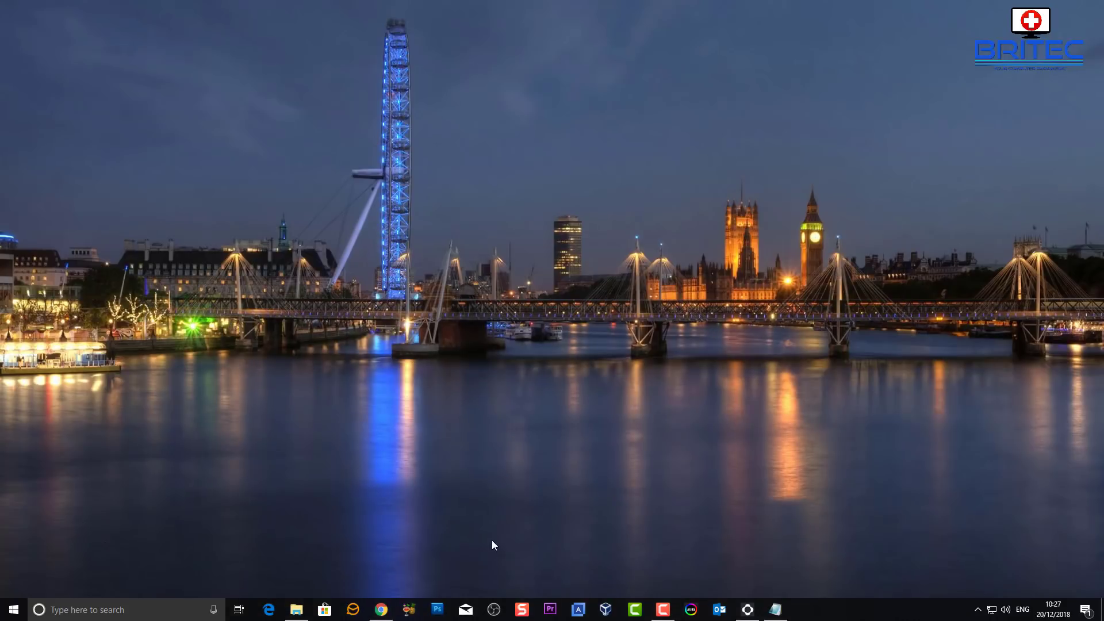
left_click(297, 611)
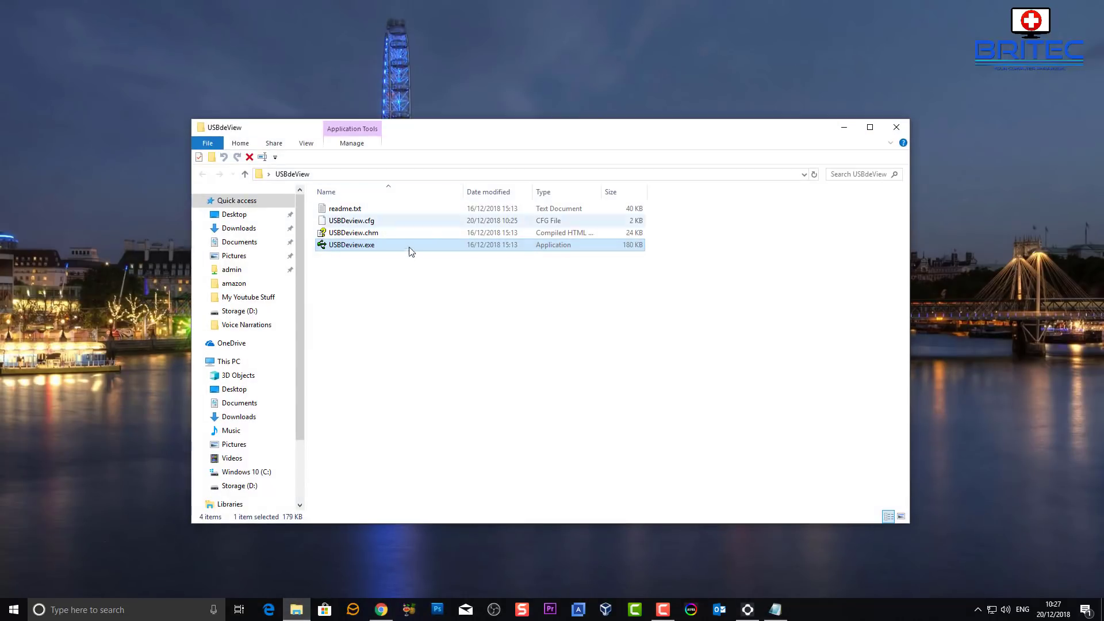
right_click(345, 247)
left_click(380, 269)
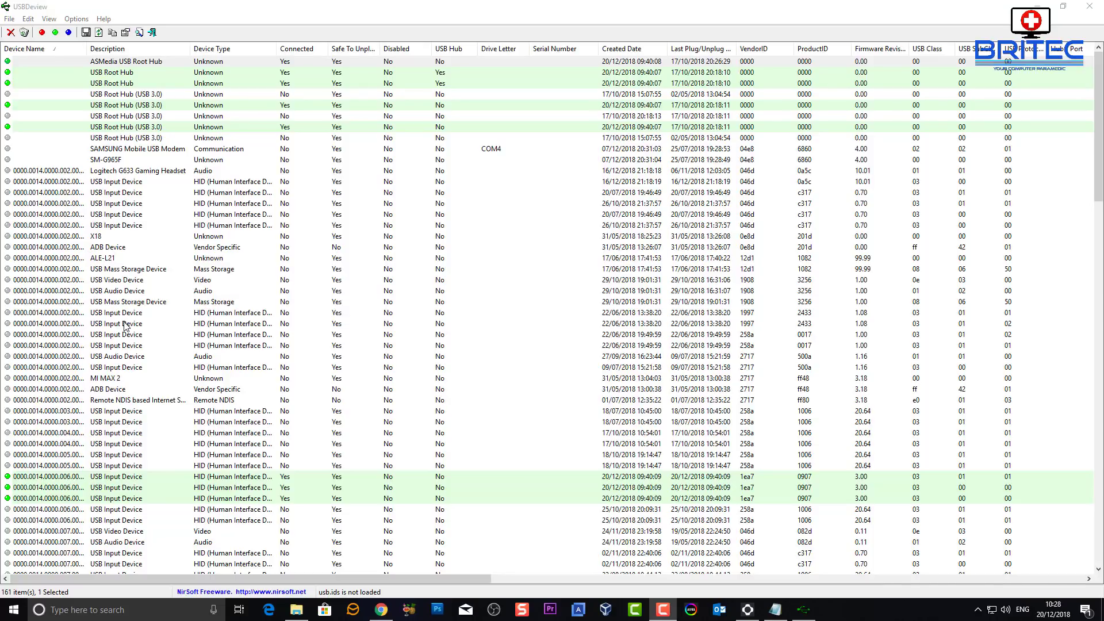
- Select MI MAX 2, widen the Safe To Unplug column, and bring up the device's action menu
left_click(96, 379)
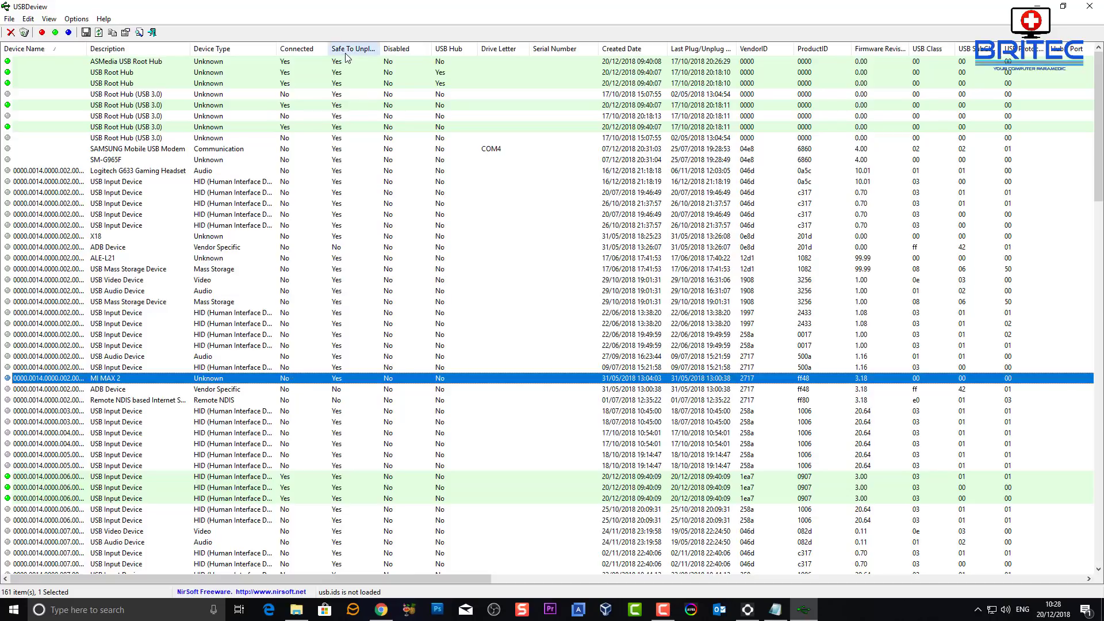
left_click_drag(381, 48, 406, 48)
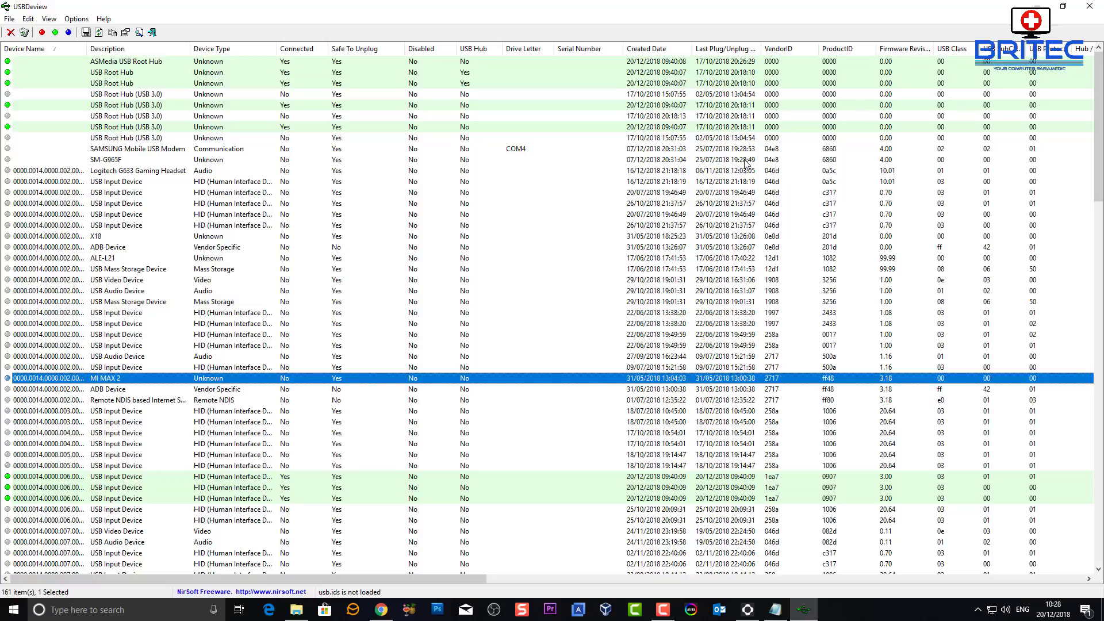
right_click(39, 380)
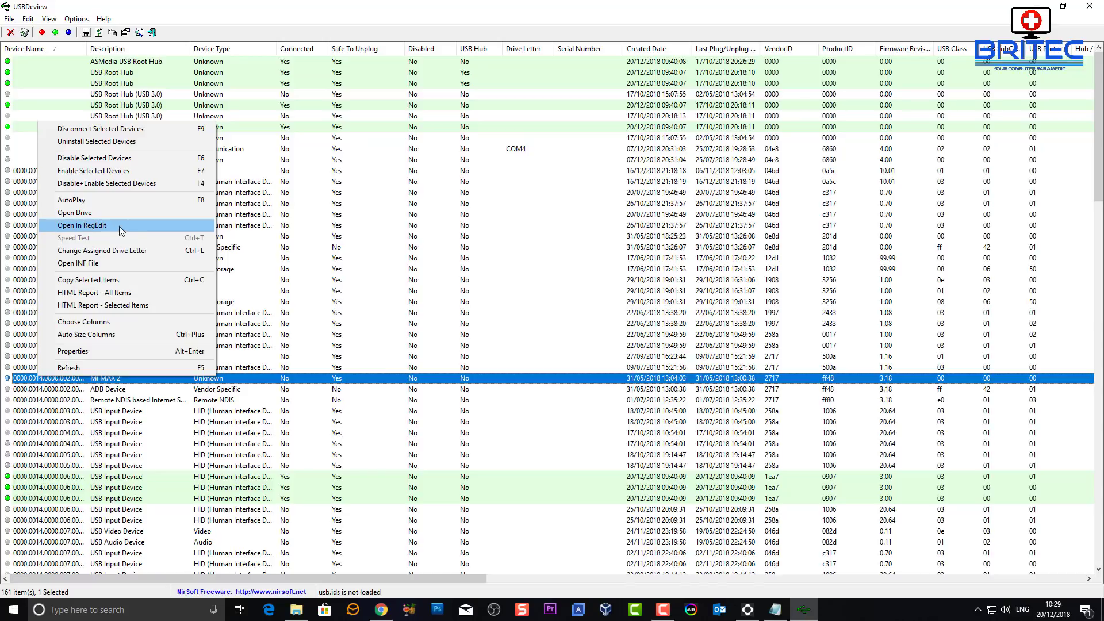
- Open the MI MAX 2 registry key in Registry Editor and move the window up-left
left_click(97, 227)
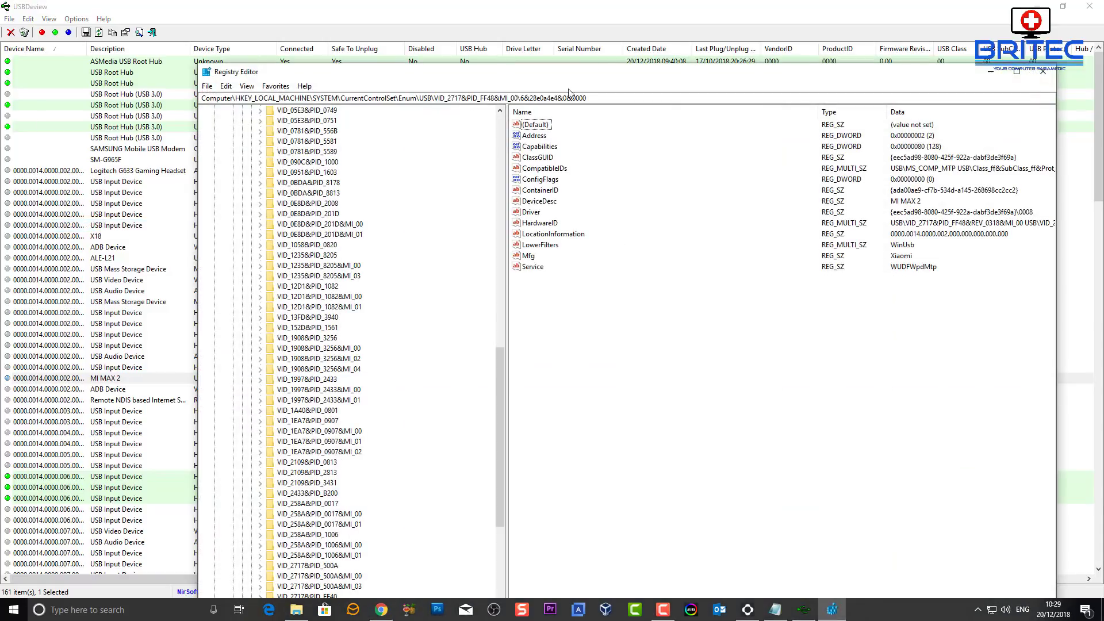
left_click_drag(603, 68, 535, 27)
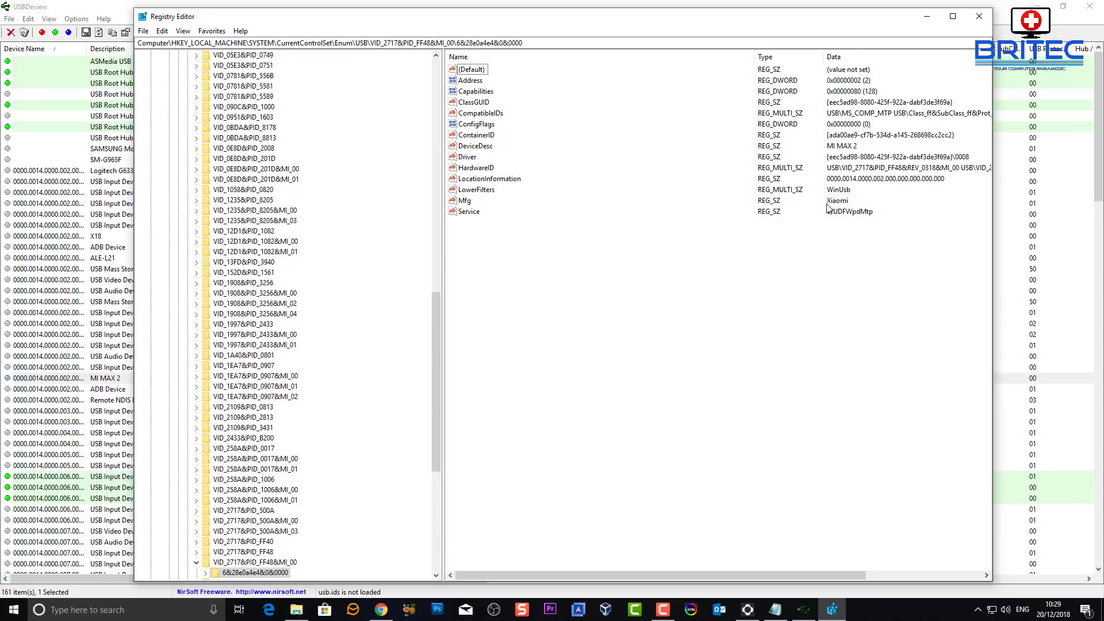
- Close Registry Editor, sort devices by Created Date descending, and select Scarlett Solo USB
left_click(979, 16)
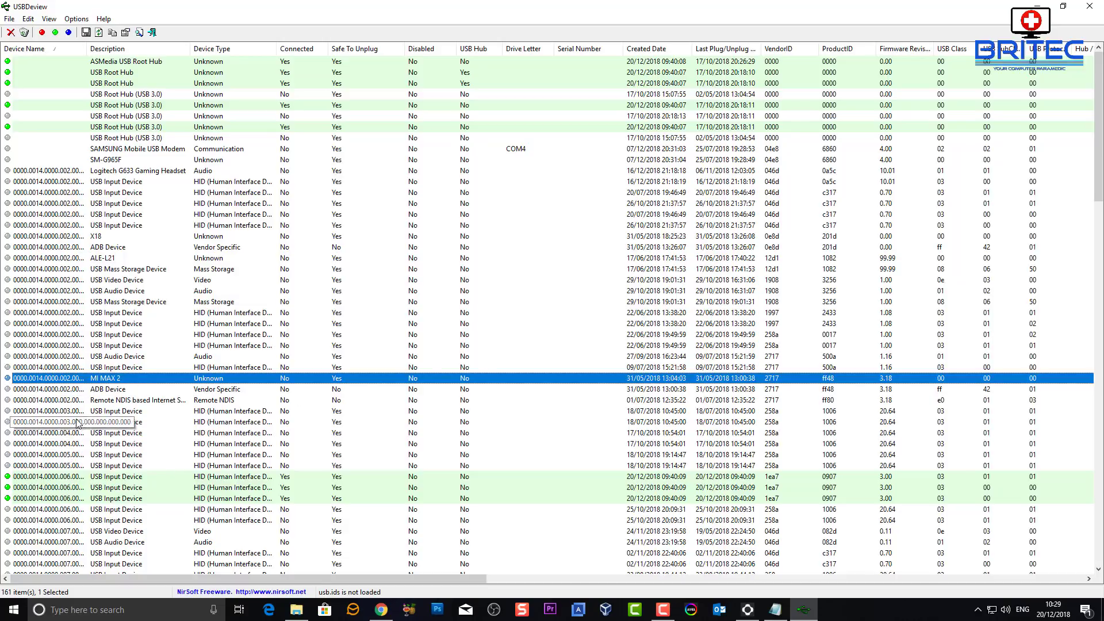
left_click(655, 52)
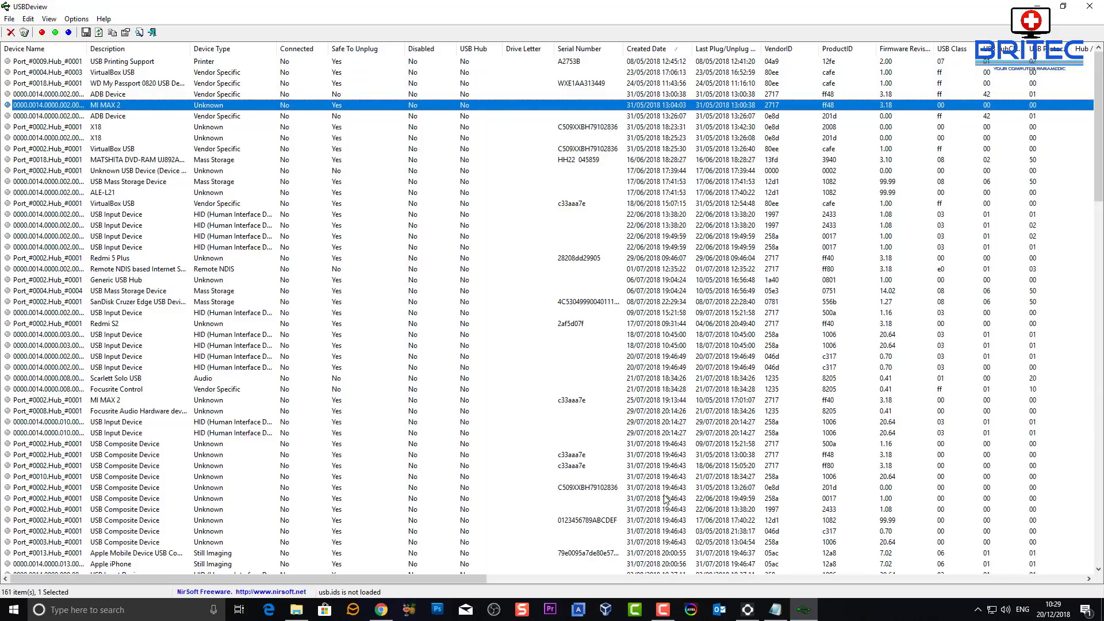
left_click(656, 49)
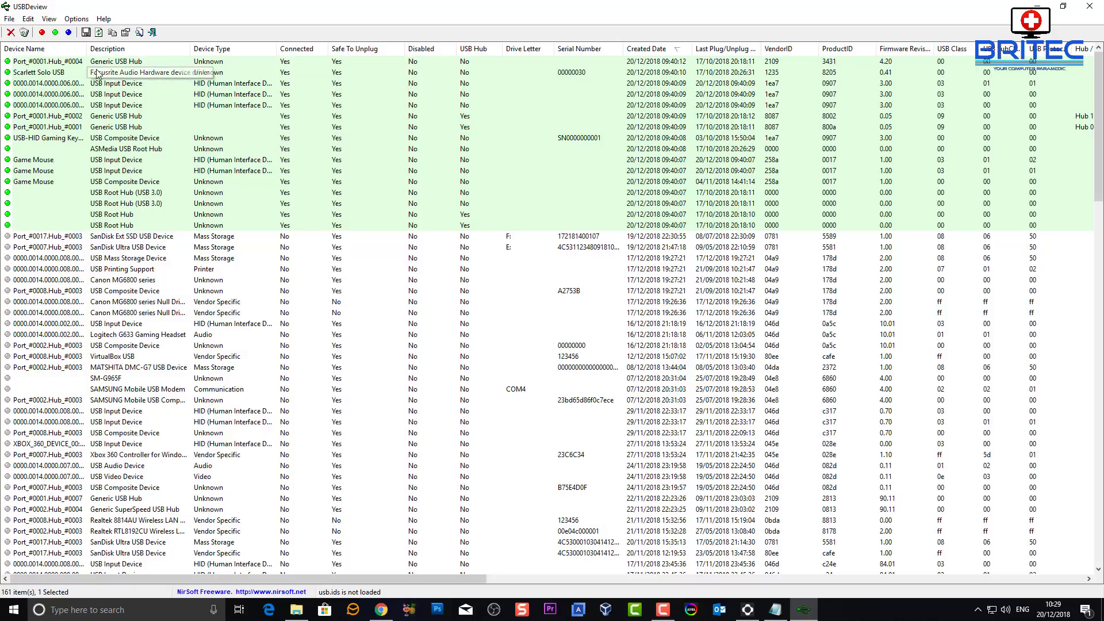
left_click(43, 73)
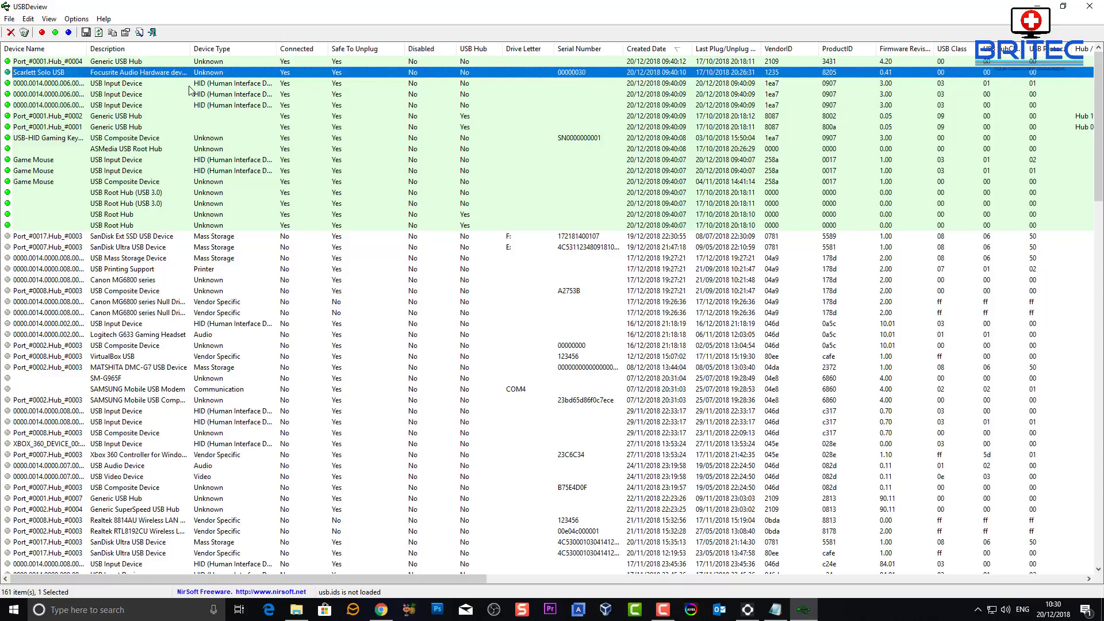
double_click(90, 74)
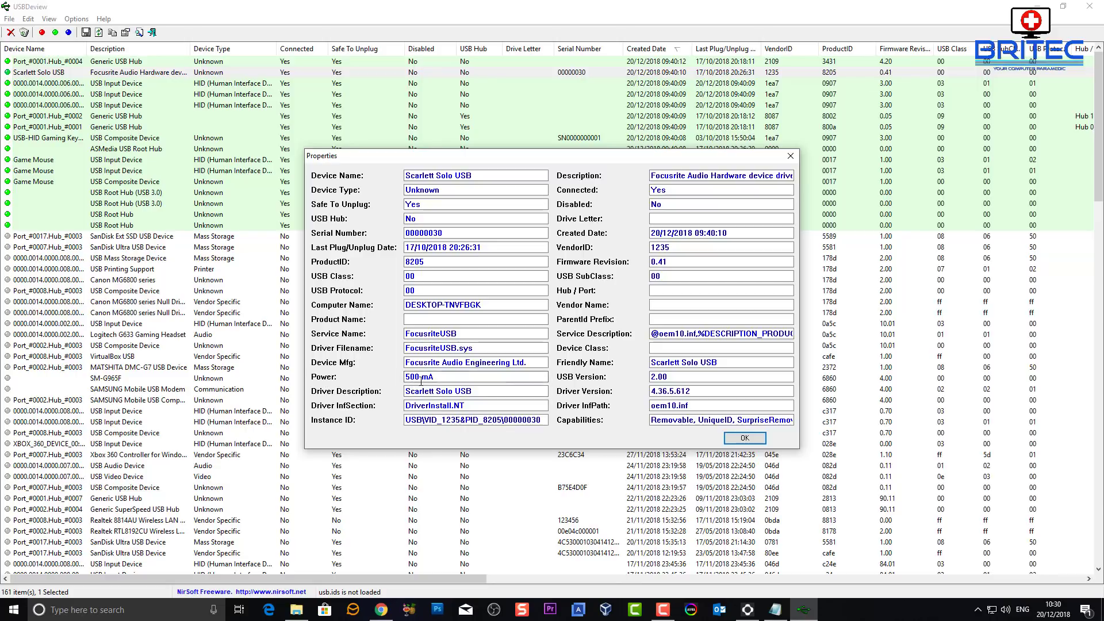
left_click(791, 156)
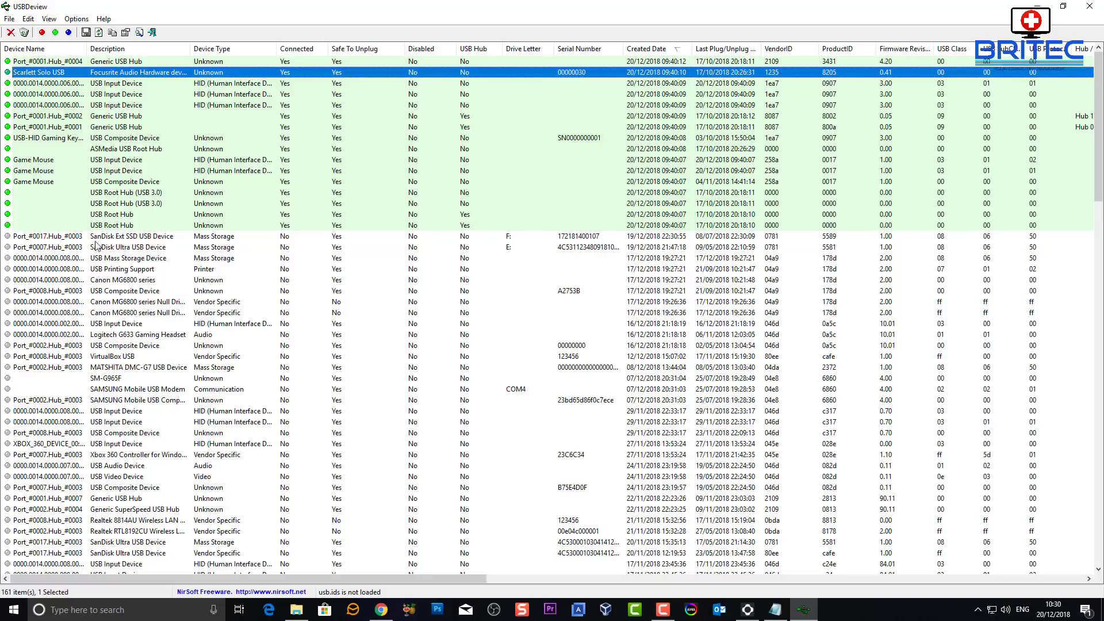
left_click(131, 237)
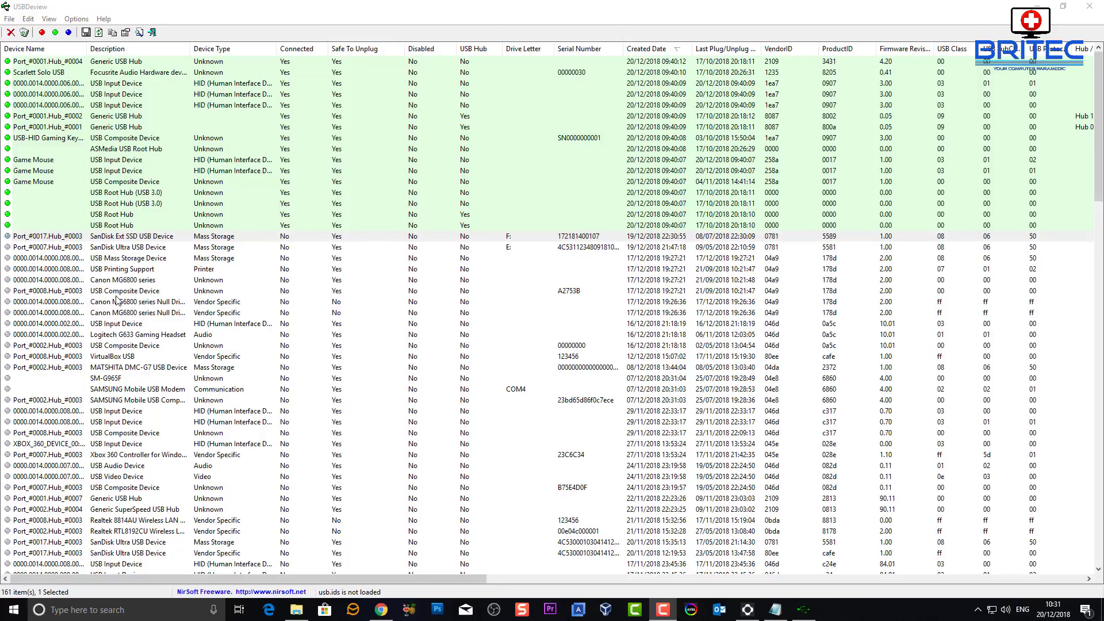
left_click(126, 336)
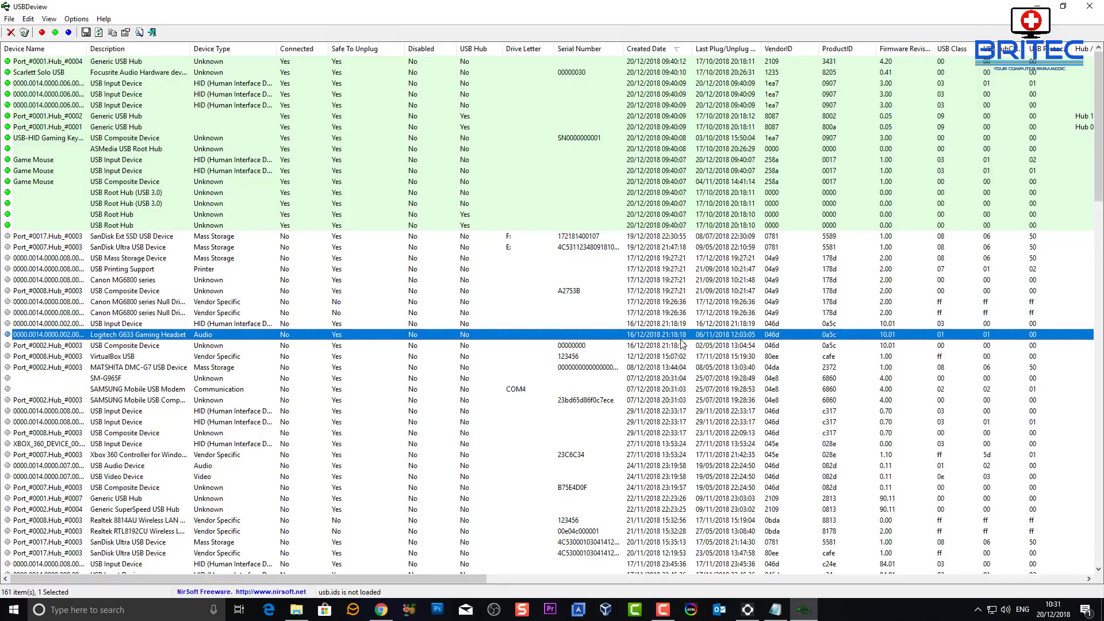
left_click(128, 358)
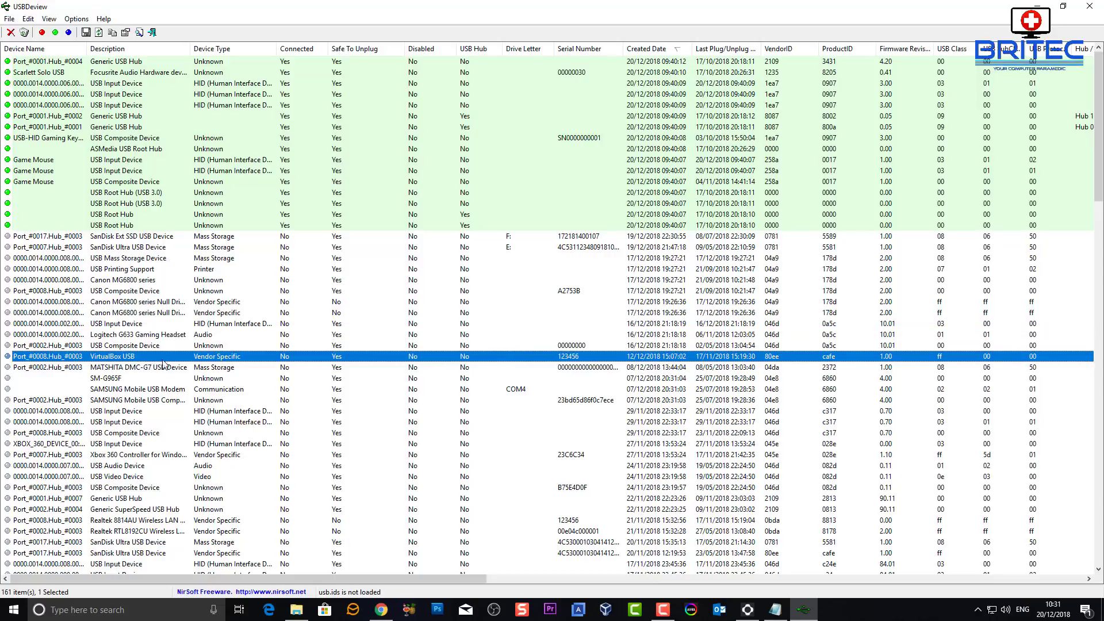
left_click(130, 370)
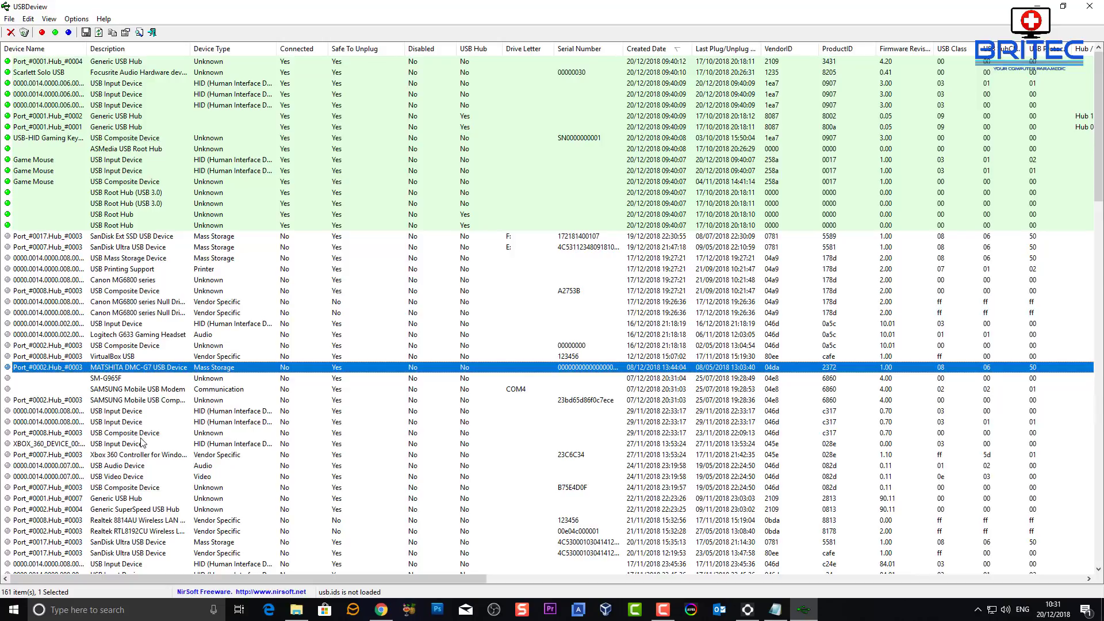
scroll(155, 437, "down", 2)
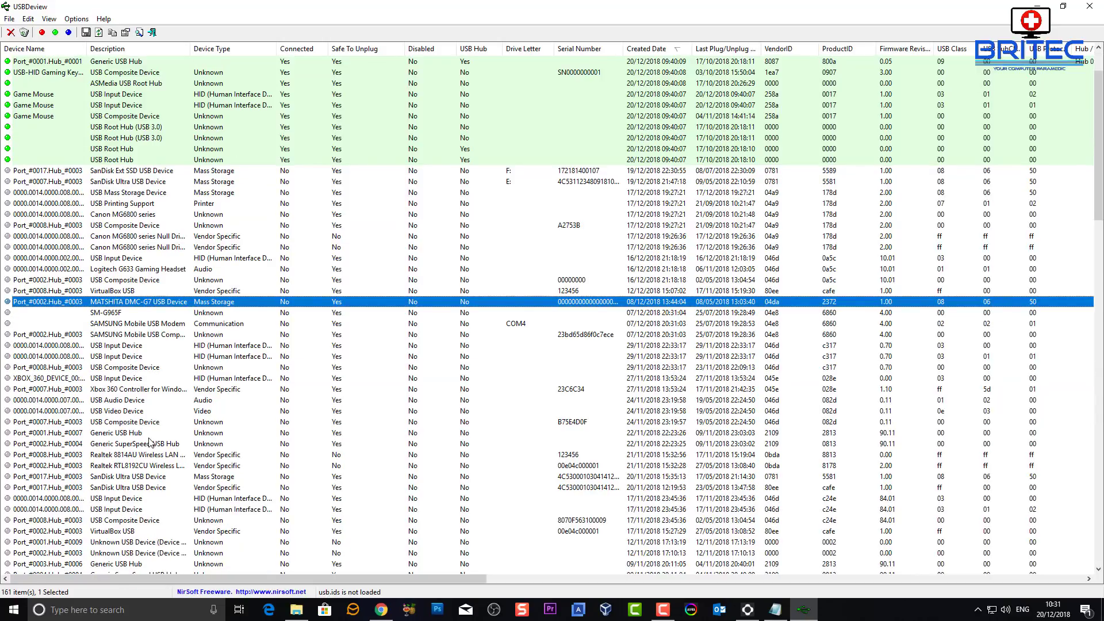
left_click(133, 480)
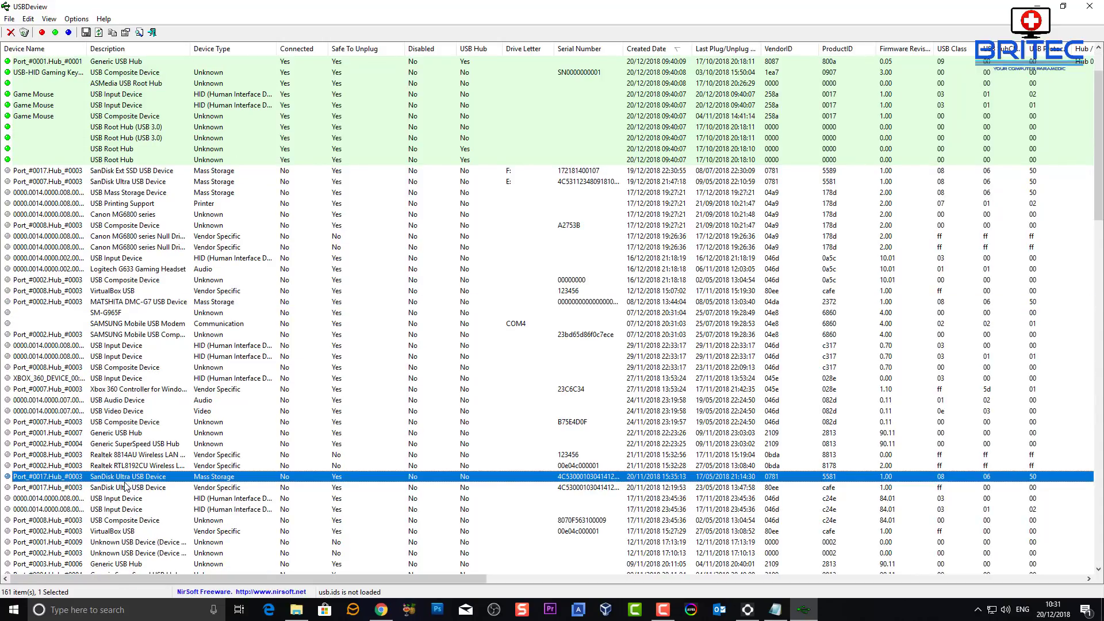
left_click(124, 488)
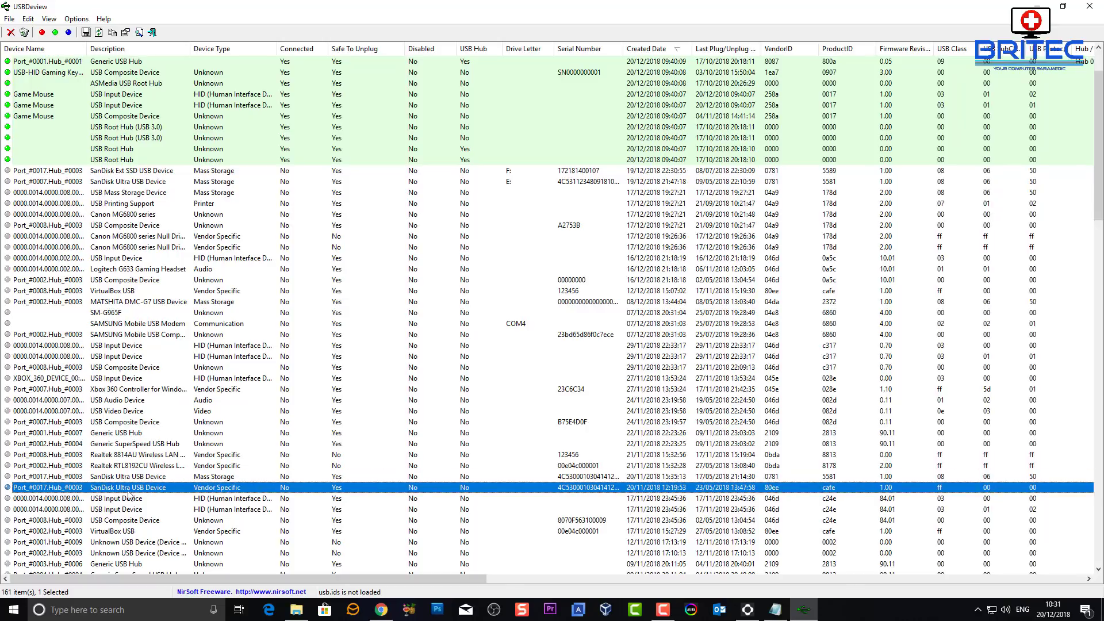
double_click(115, 490)
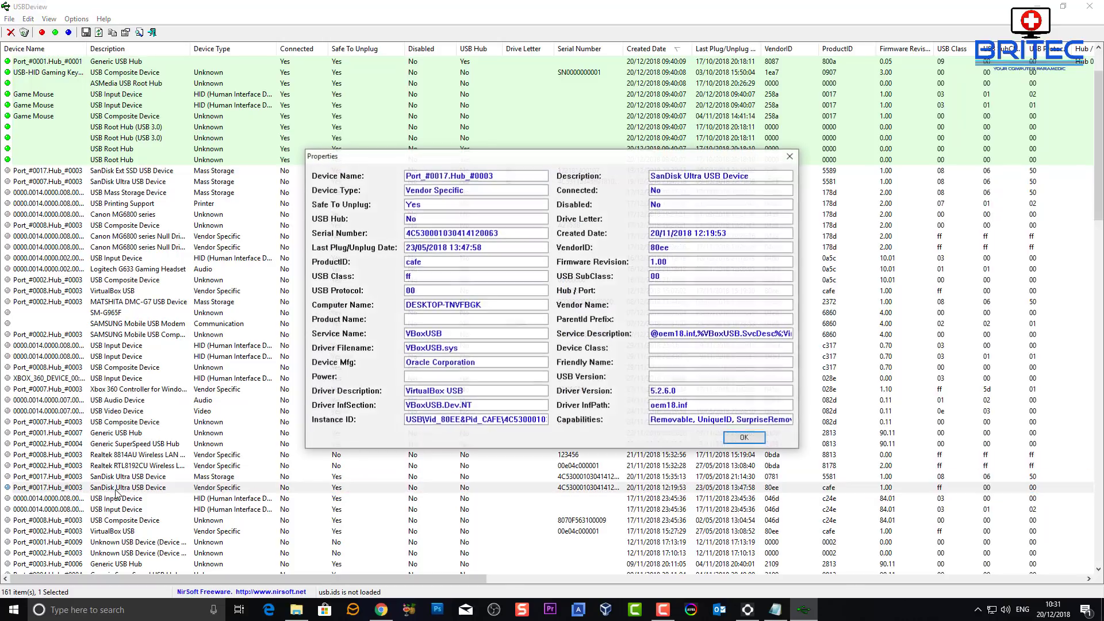
left_click(790, 157)
scroll(182, 521, "down", 11)
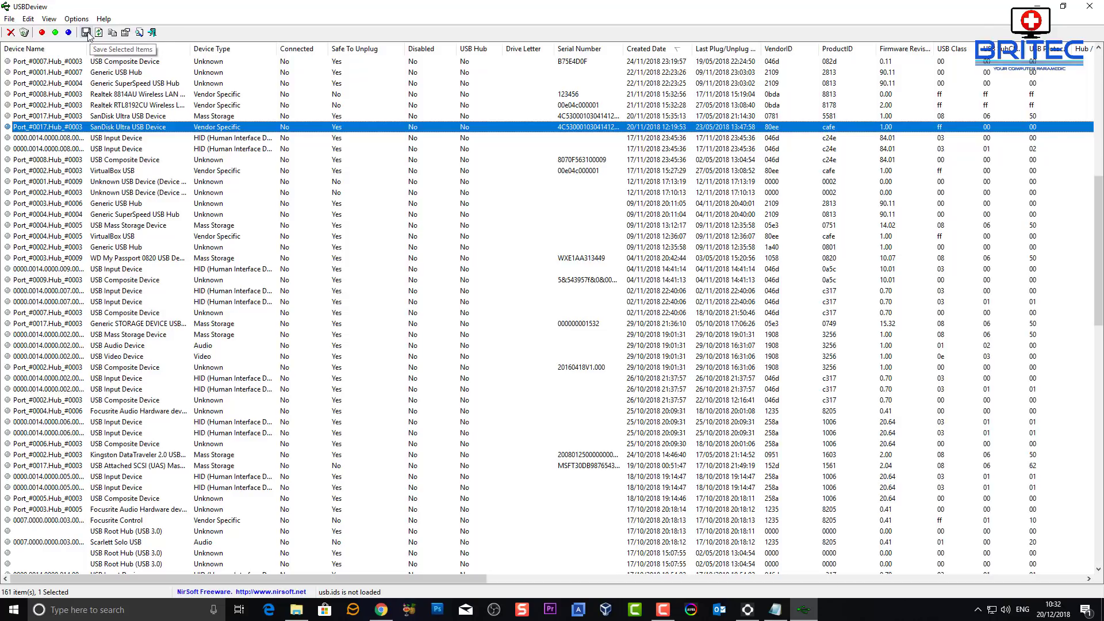
- Bring up the action menu for the SanDisk Ultra USB Device row
right_click(101, 130)
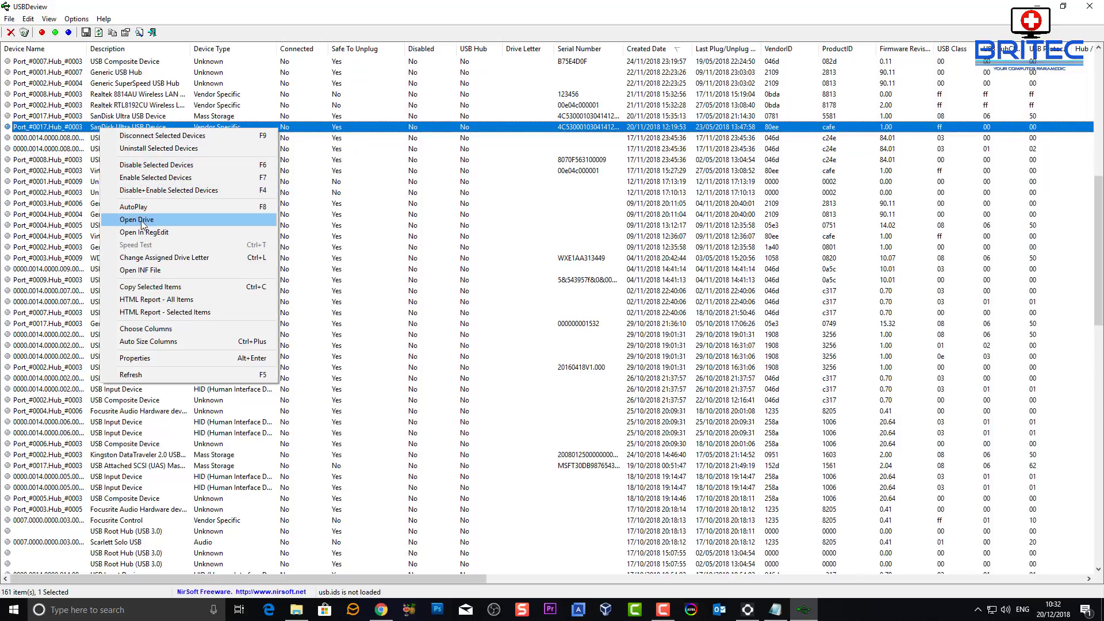
- Open the SanDisk device's oem18.inf in Notepad, scroll through it, then close Notepad
left_click(144, 271)
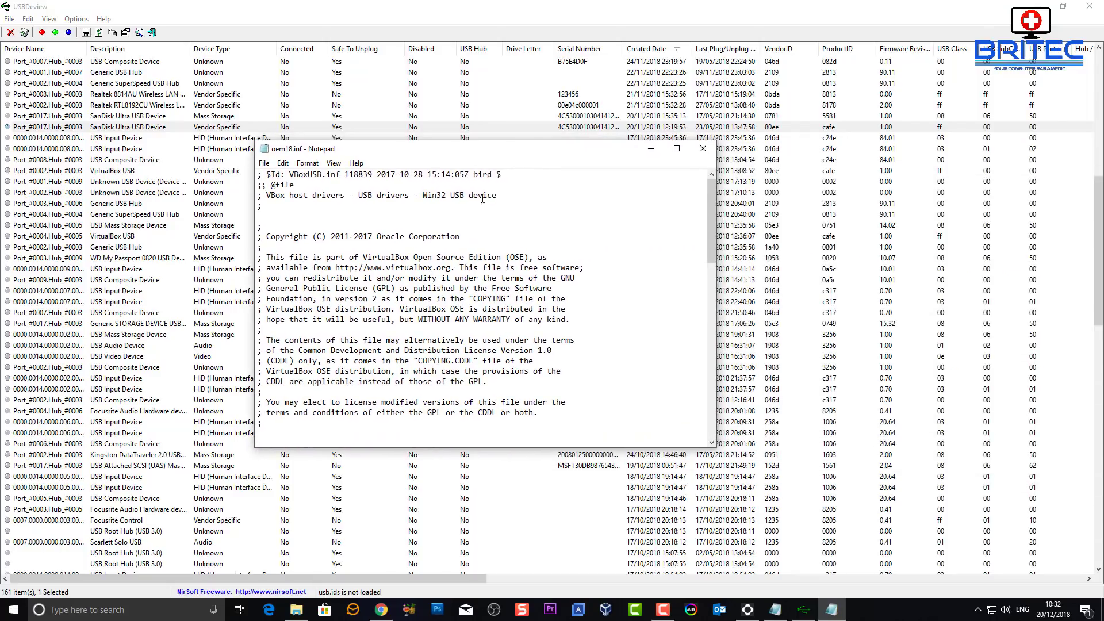
scroll(454, 264, "down", 20)
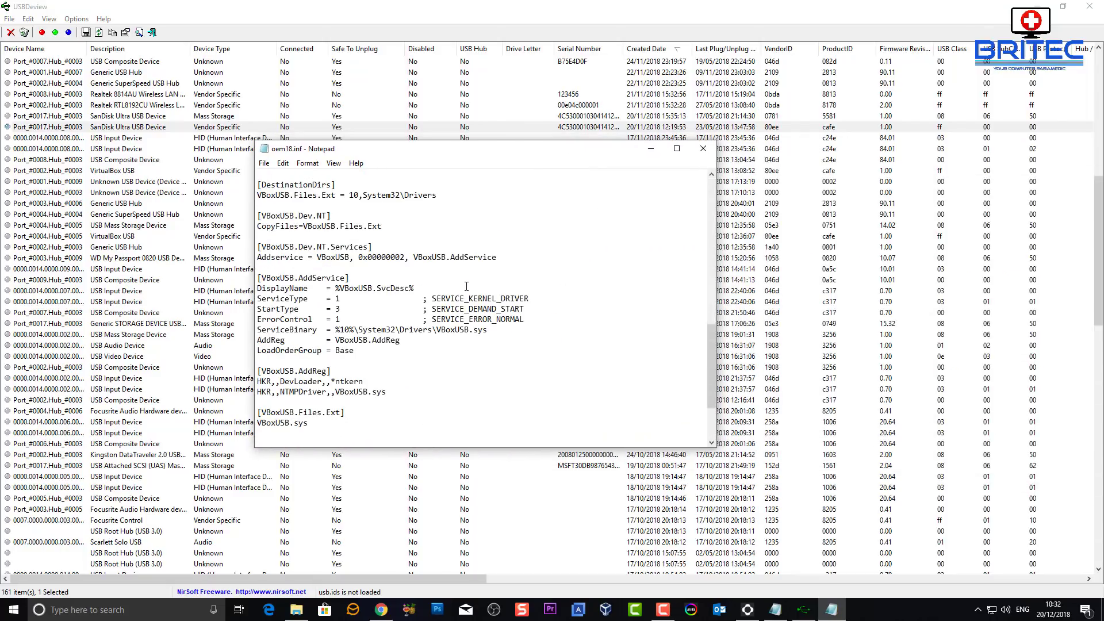
scroll(466, 287, "up", 20)
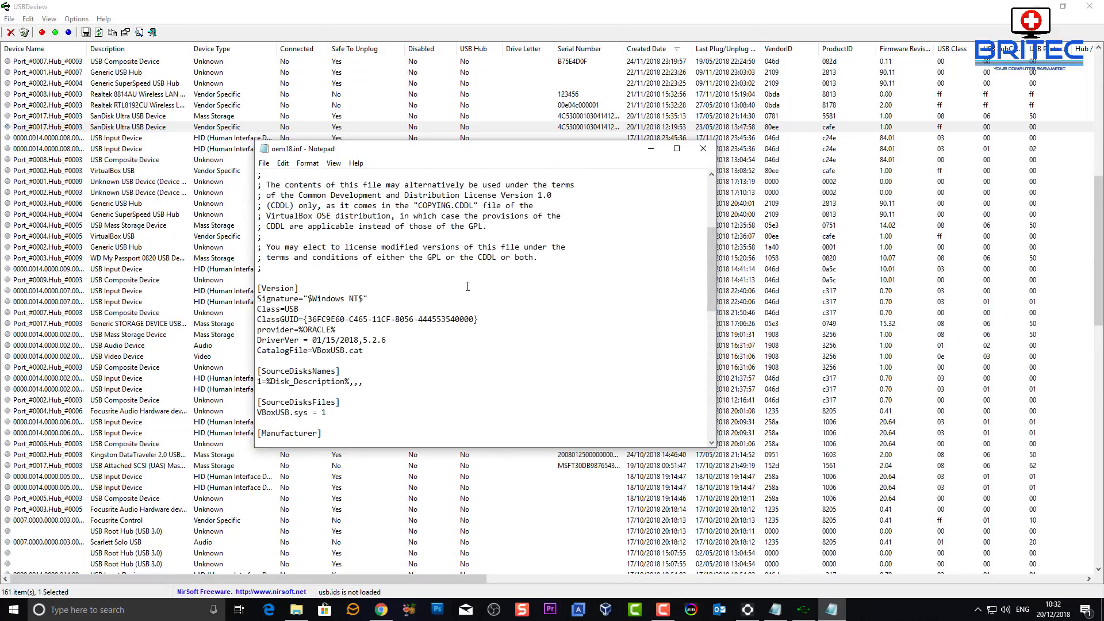
left_click(703, 149)
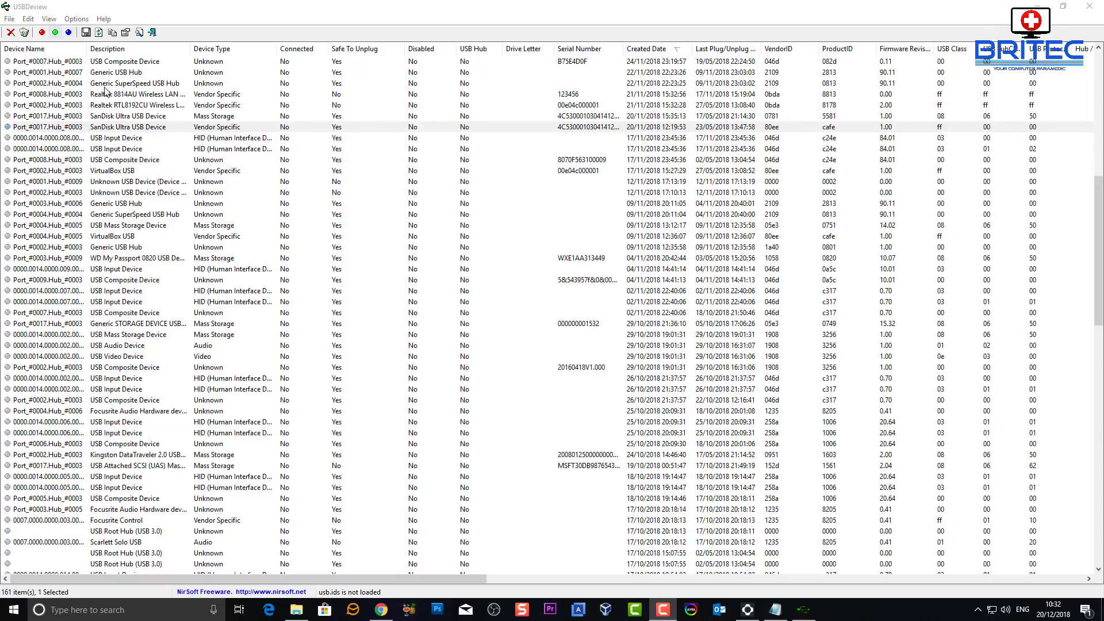
- View the SanDisk Ultra device's Properties, dismiss them, and reopen its action menu
right_click(107, 123)
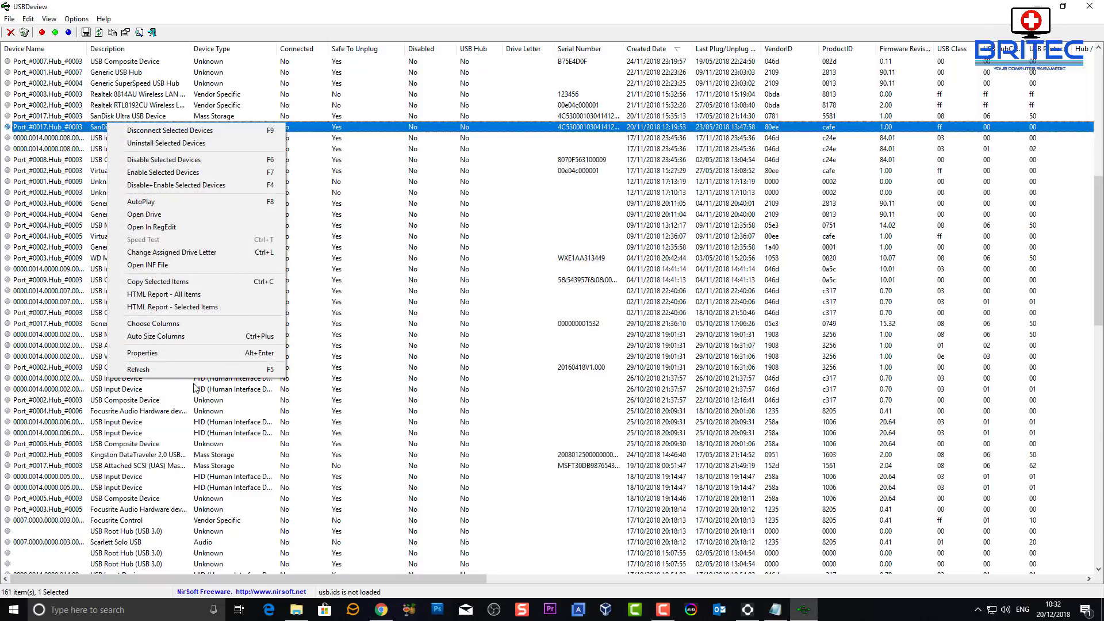
left_click(144, 355)
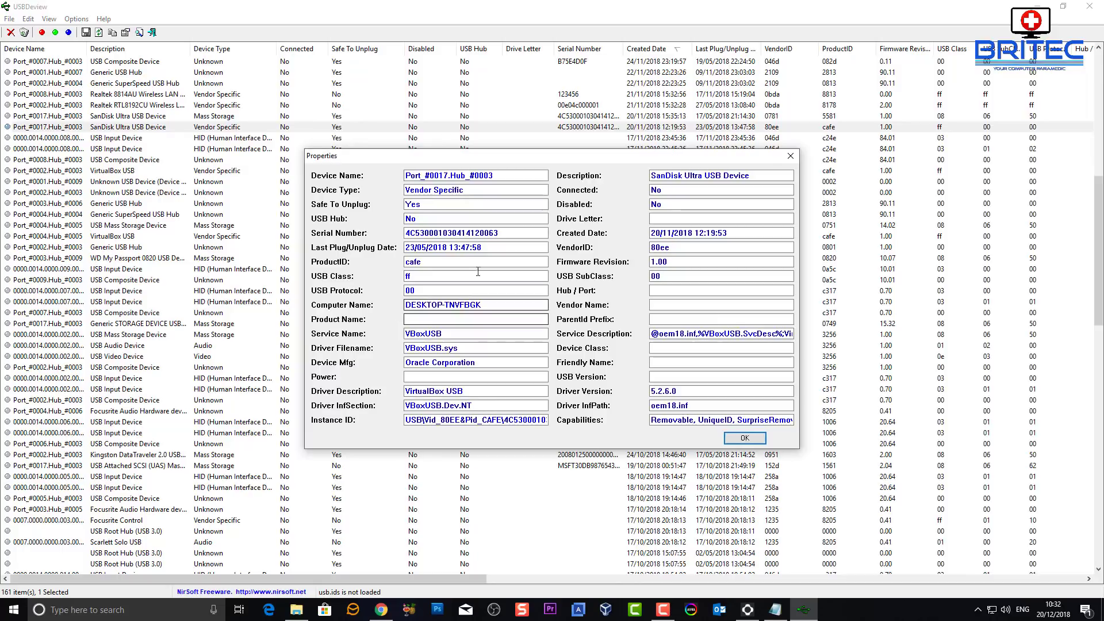
key("Escape")
right_click(83, 128)
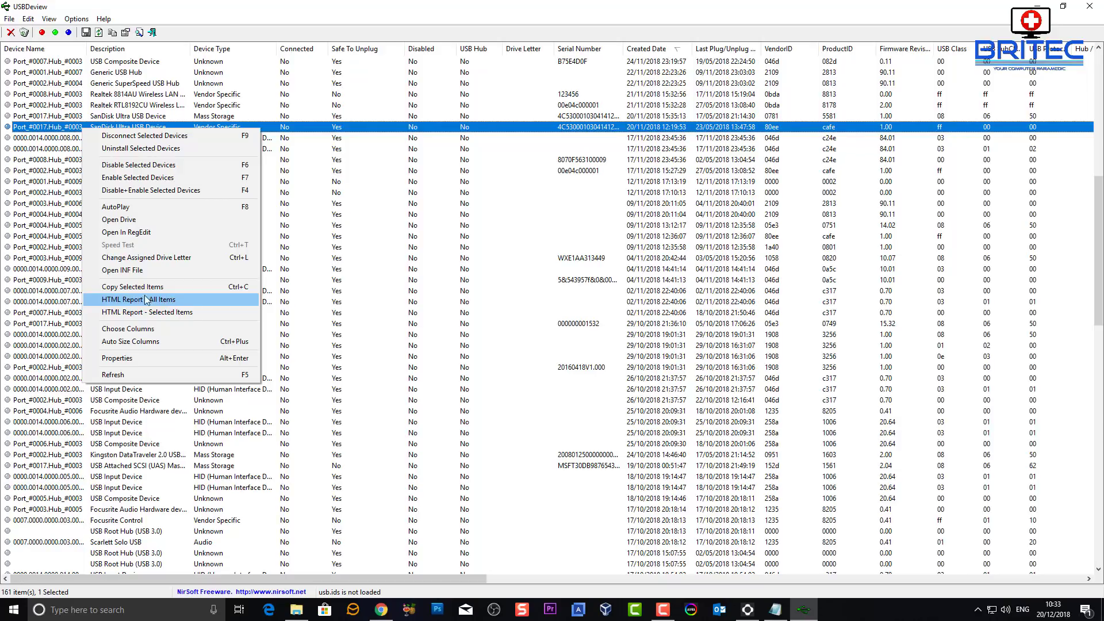
- Generate the selected SanDisk device's HTML report in Google Chrome, then close the tab and Chrome
left_click(147, 316)
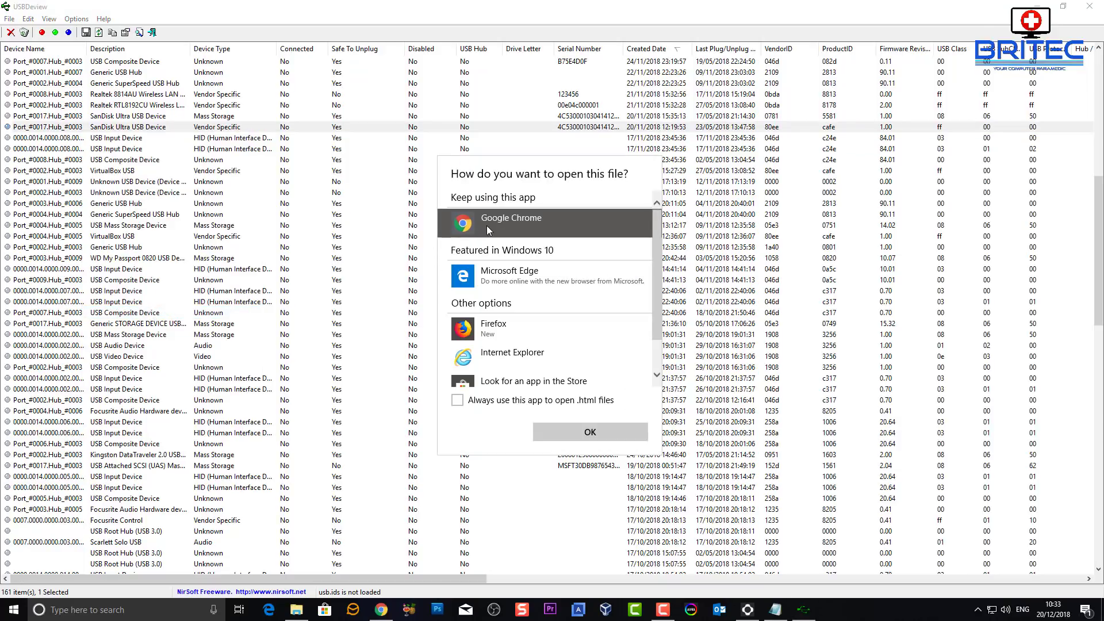
left_click(590, 430)
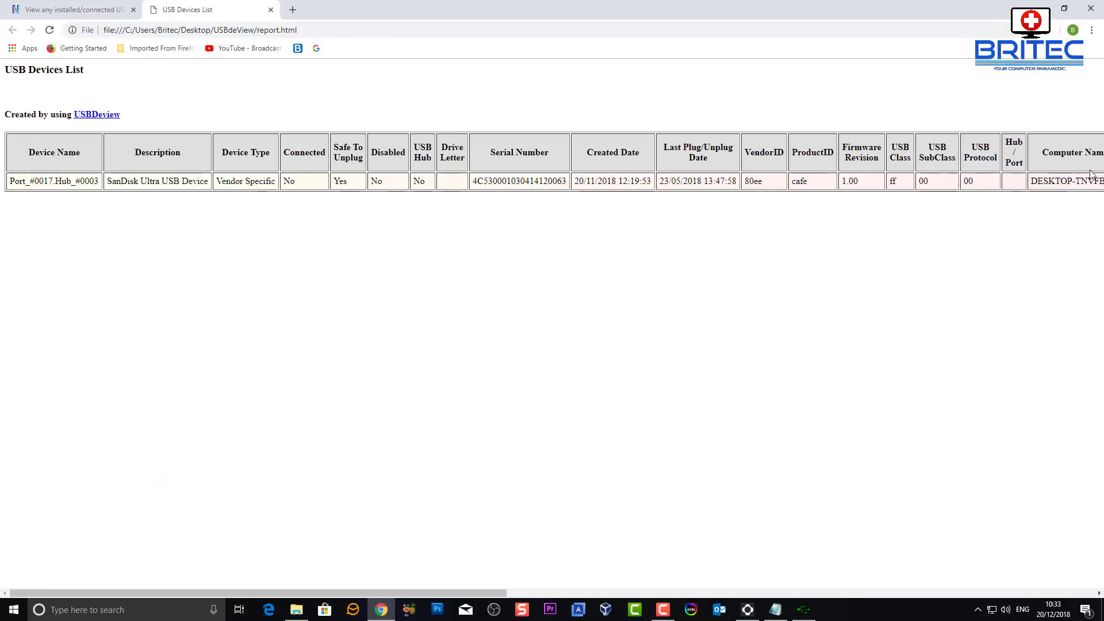
left_click(271, 10)
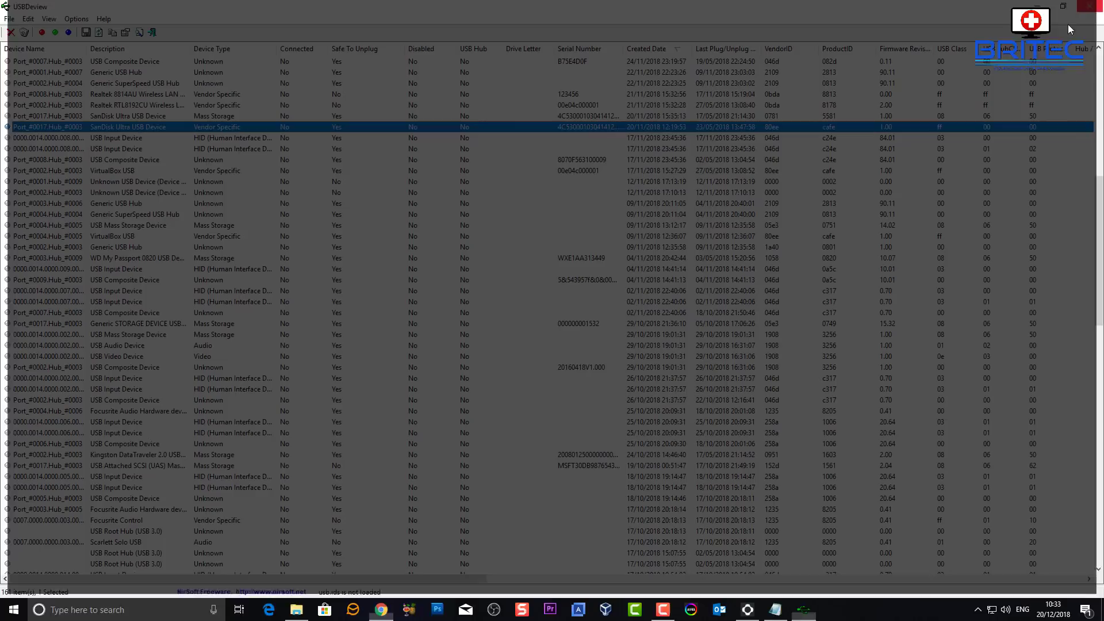
left_click(1090, 8)
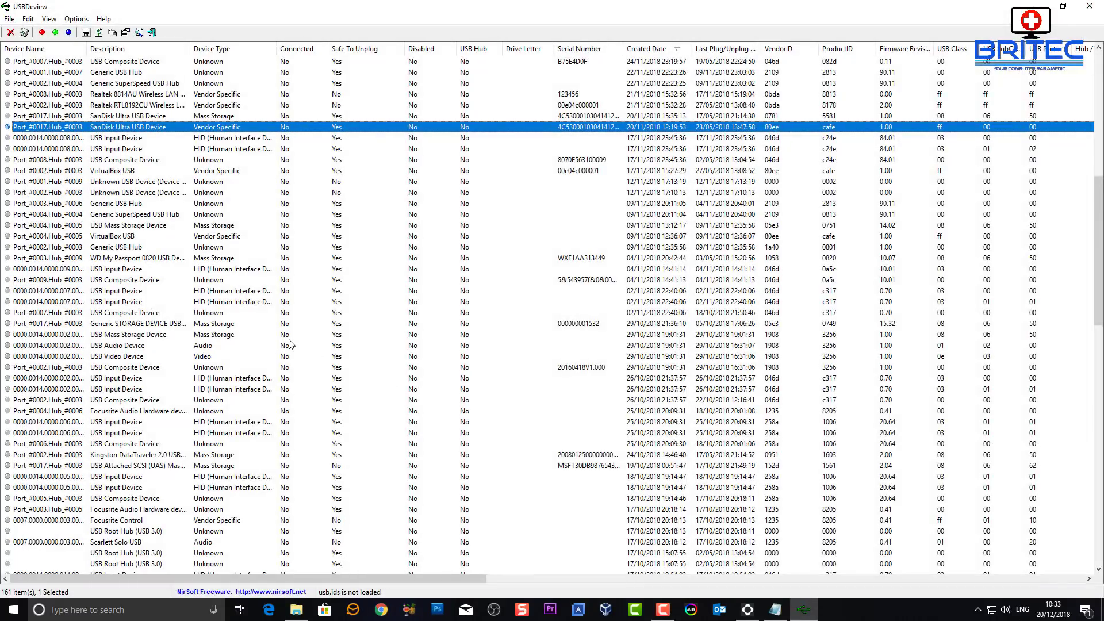
- Scroll down and select the Redmi 5 Plus, MI MAX 2, Redmi S2 and ALE-L21 entries
scroll(134, 363, "down", 7)
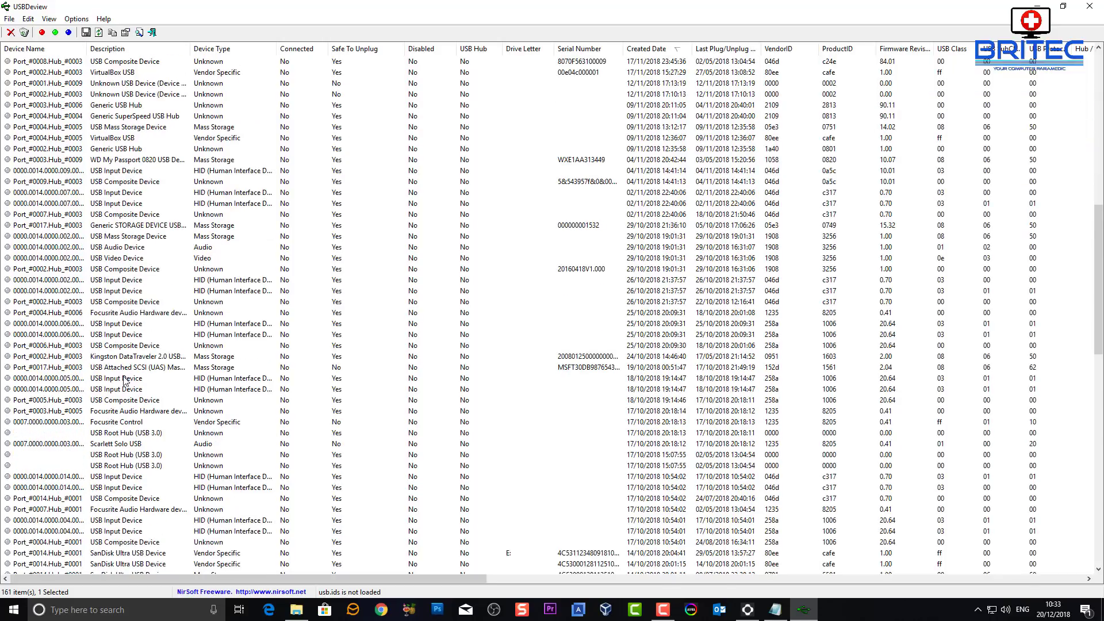
scroll(132, 352, "down", 16)
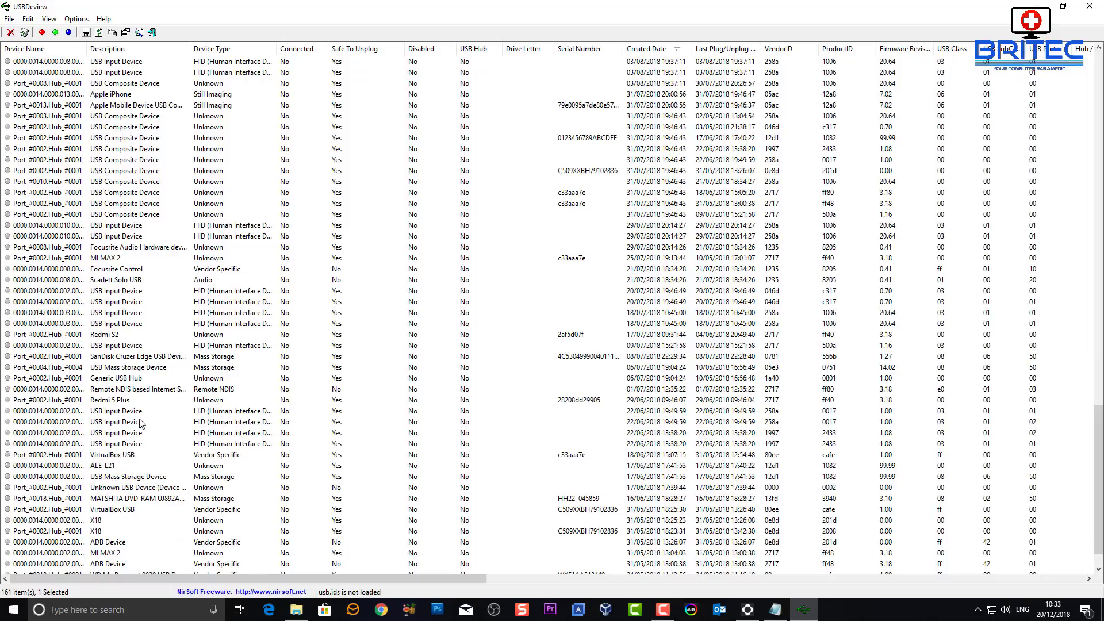
left_click(99, 403)
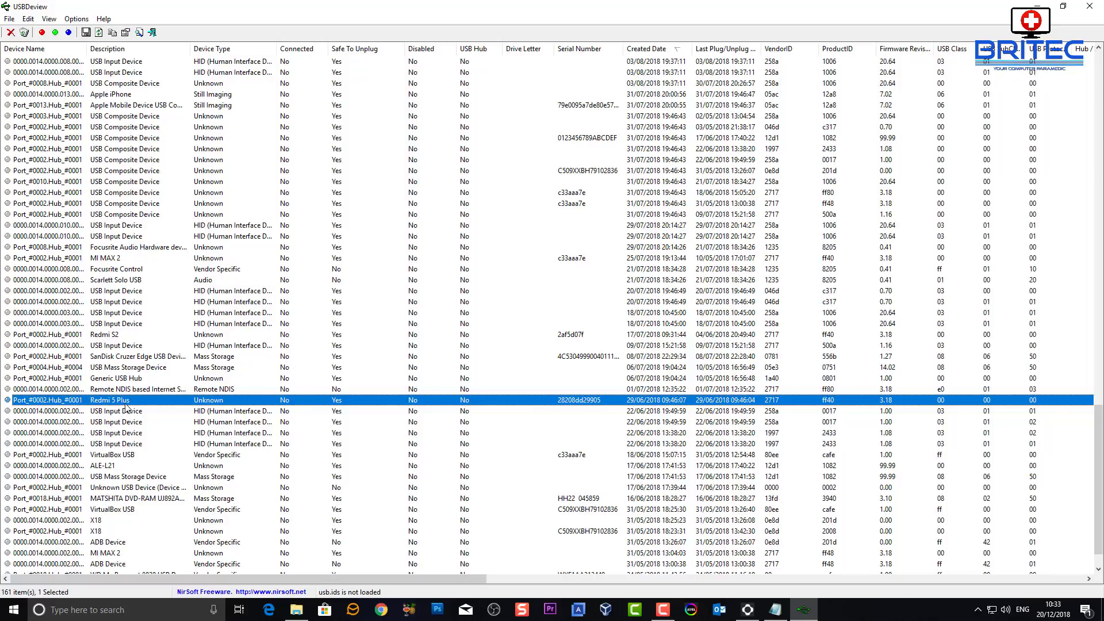
left_click(119, 258)
left_click(118, 401)
left_click(120, 334)
left_click(113, 259)
left_click(124, 345)
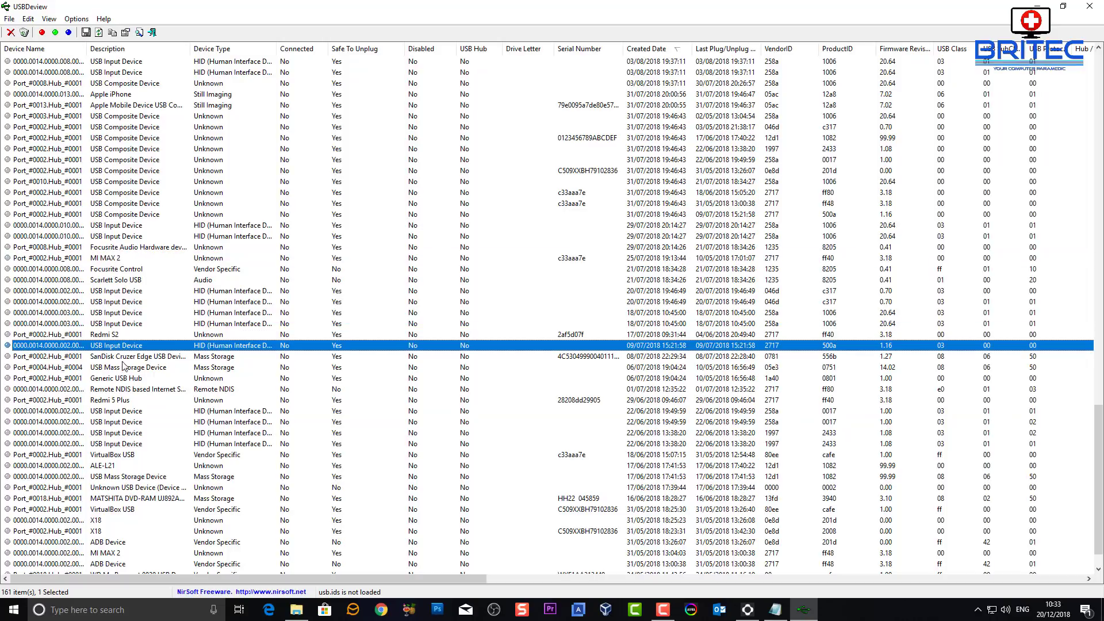
left_click(108, 467)
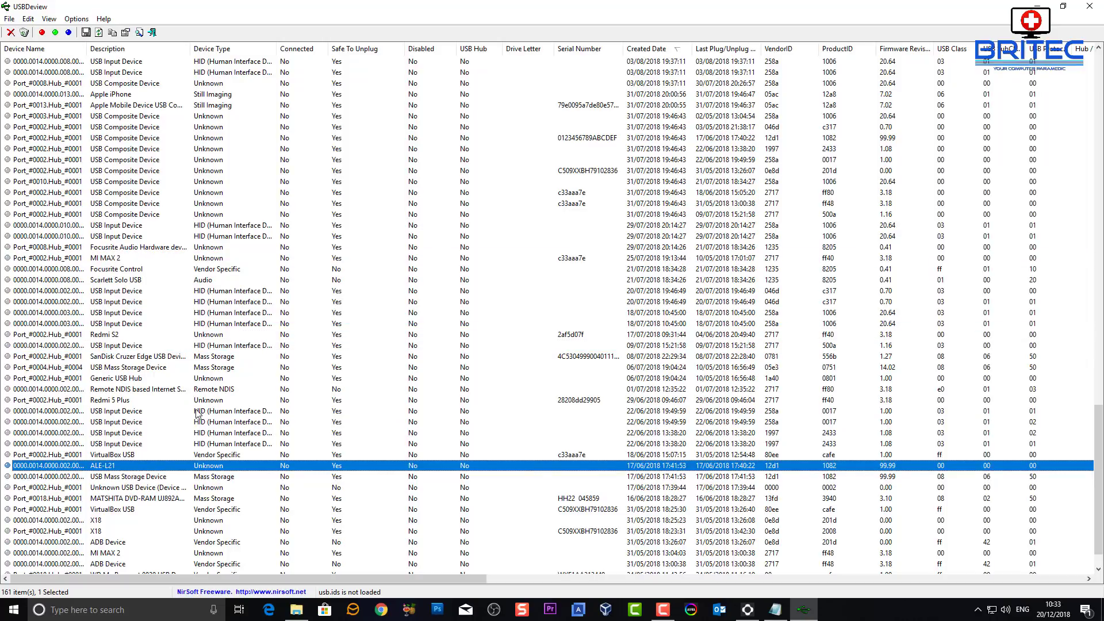
- Scroll the list once more, then close USBDeview and the leftover Explorer window
scroll(153, 456, "down", 1)
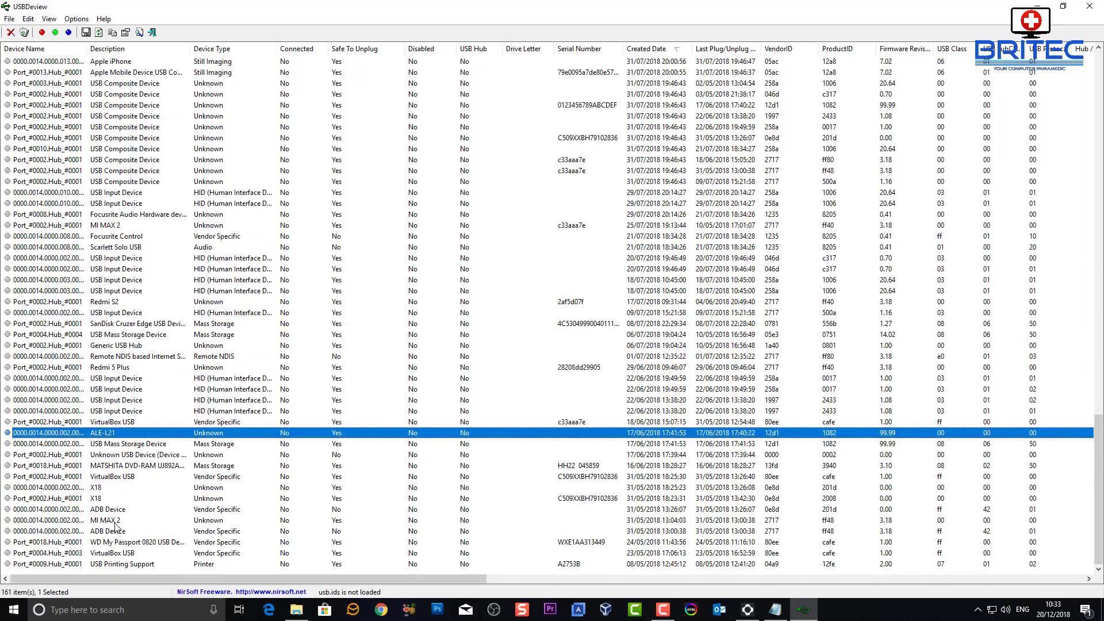
scroll(142, 431, "up", 16)
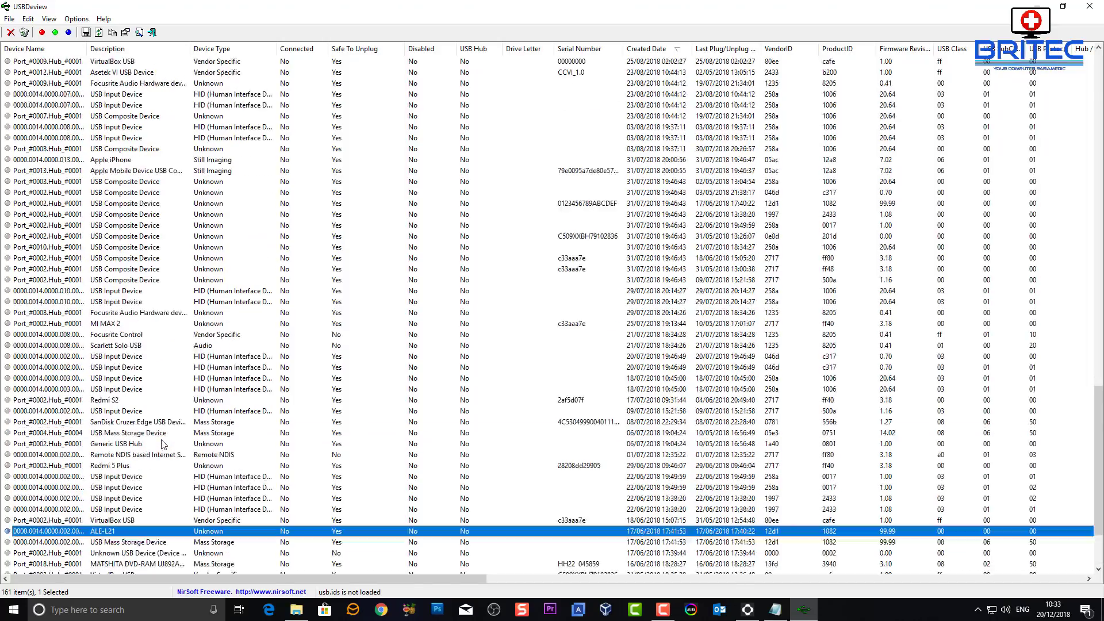
scroll(143, 431, "down", 16)
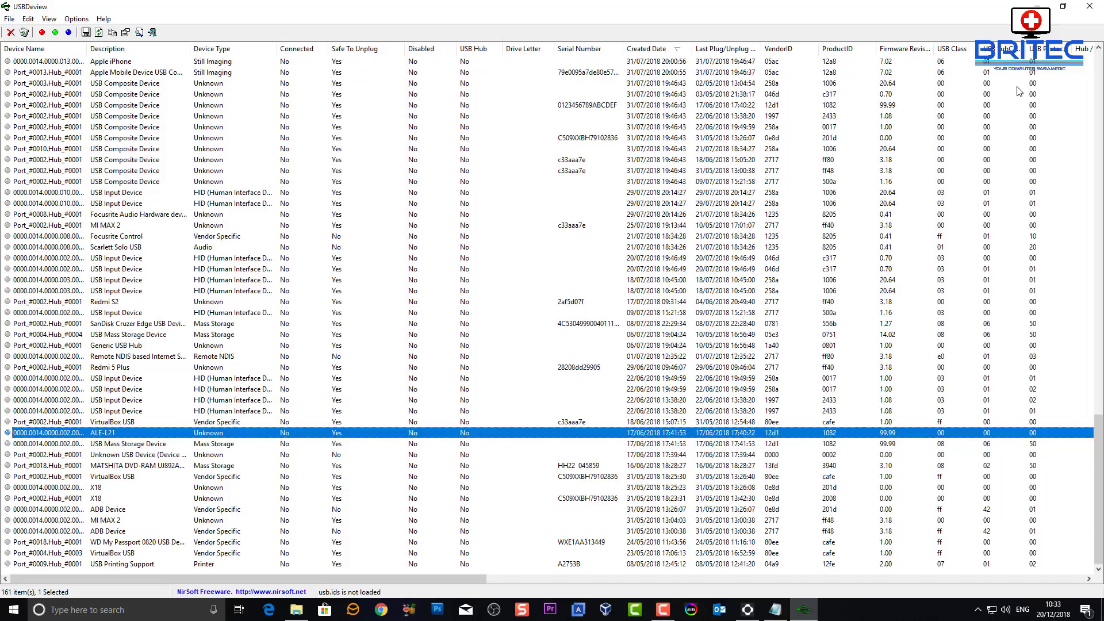
left_click(1089, 9)
left_click(898, 118)
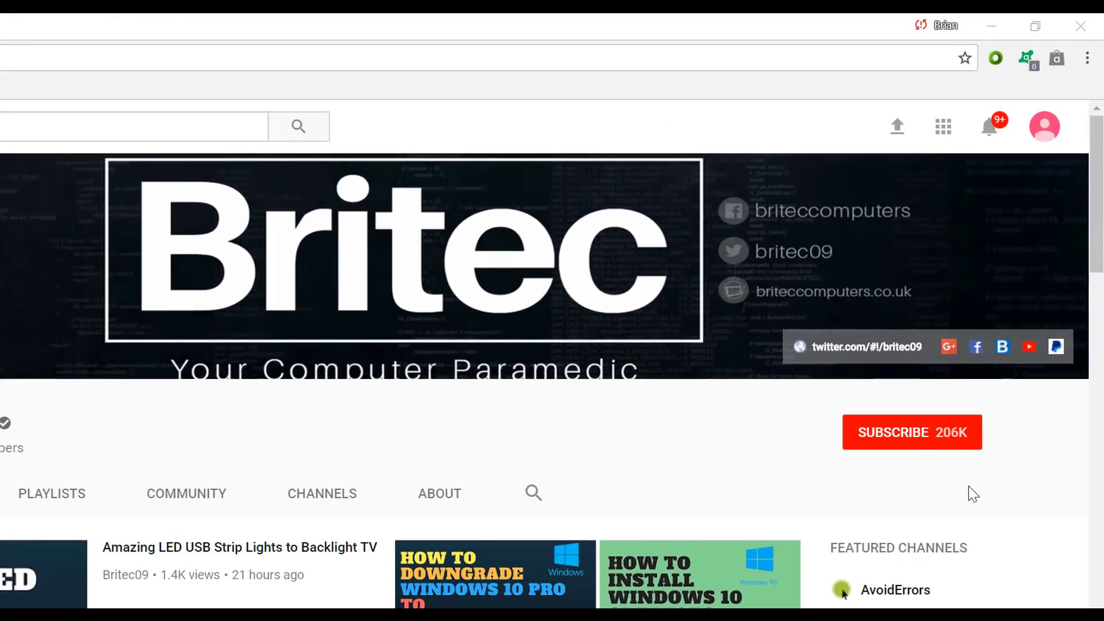
- Subscribe to the Britec Computers YouTube channel, so the button reads Subscribed 206K
left_click(924, 442)
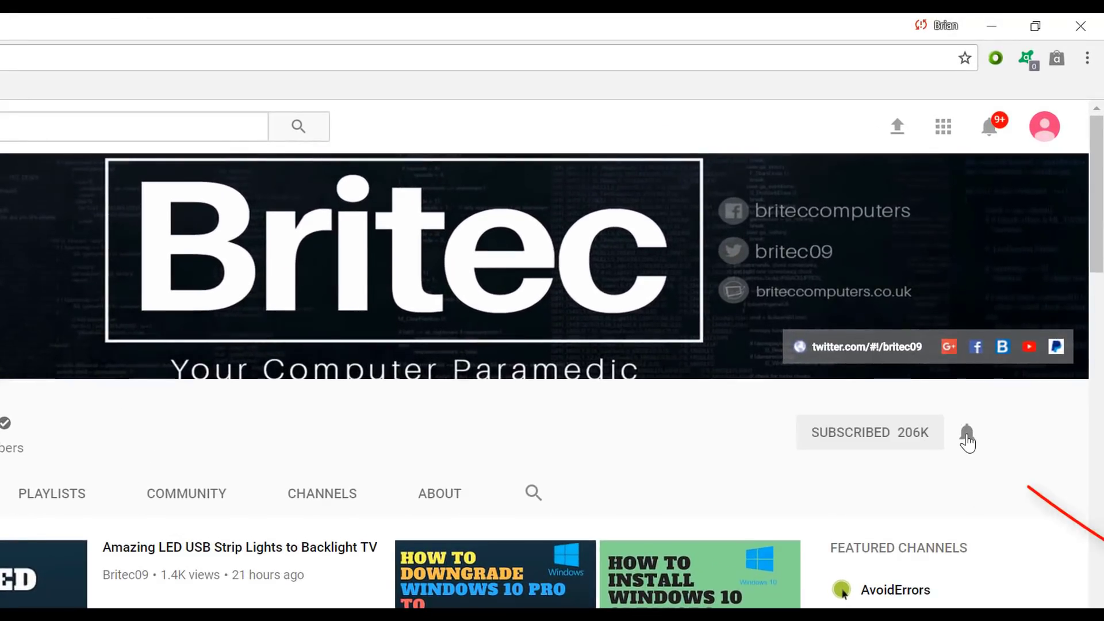